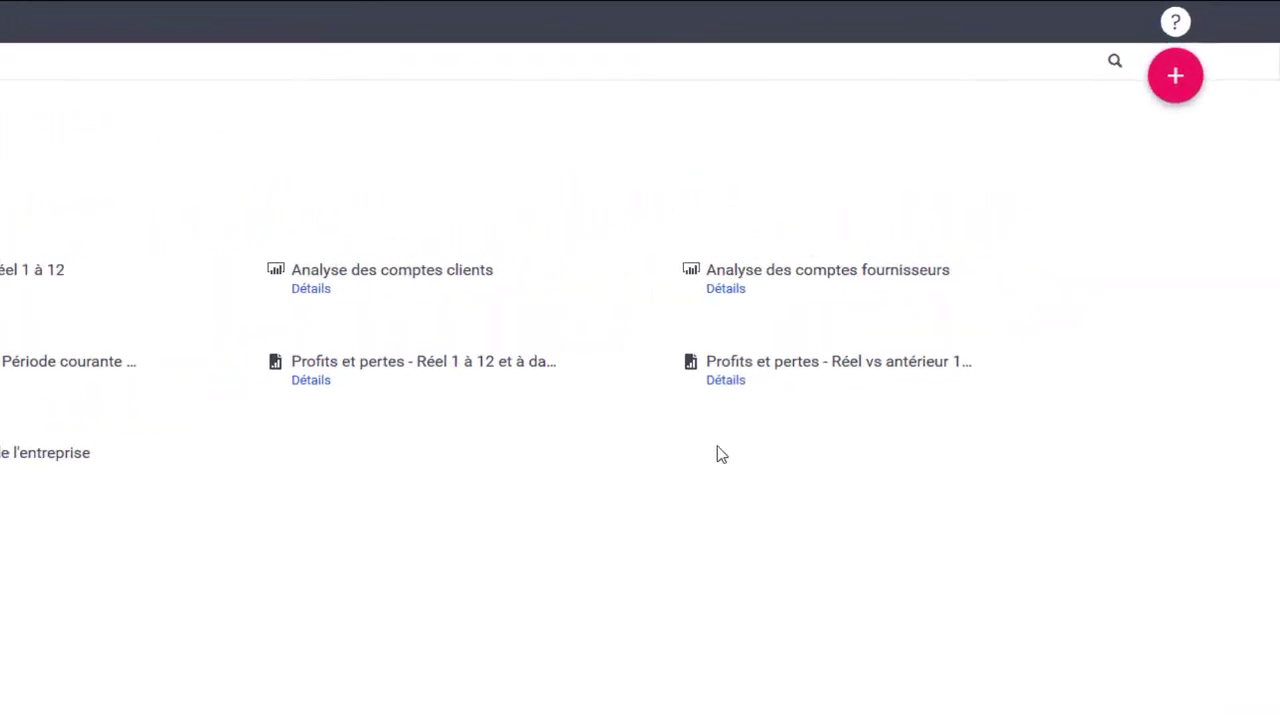
- Start a new report named "Profits et pertes - mois courant vs précédent"
left_click(1188, 78)
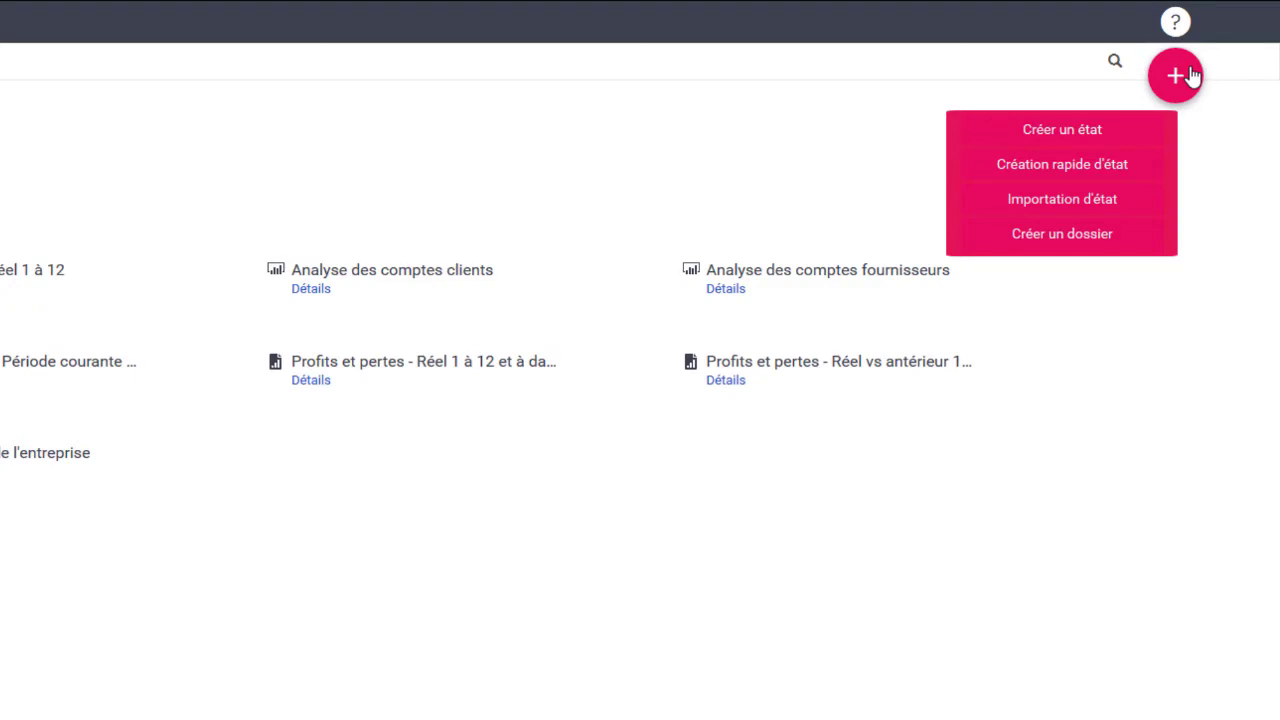
left_click(1127, 136)
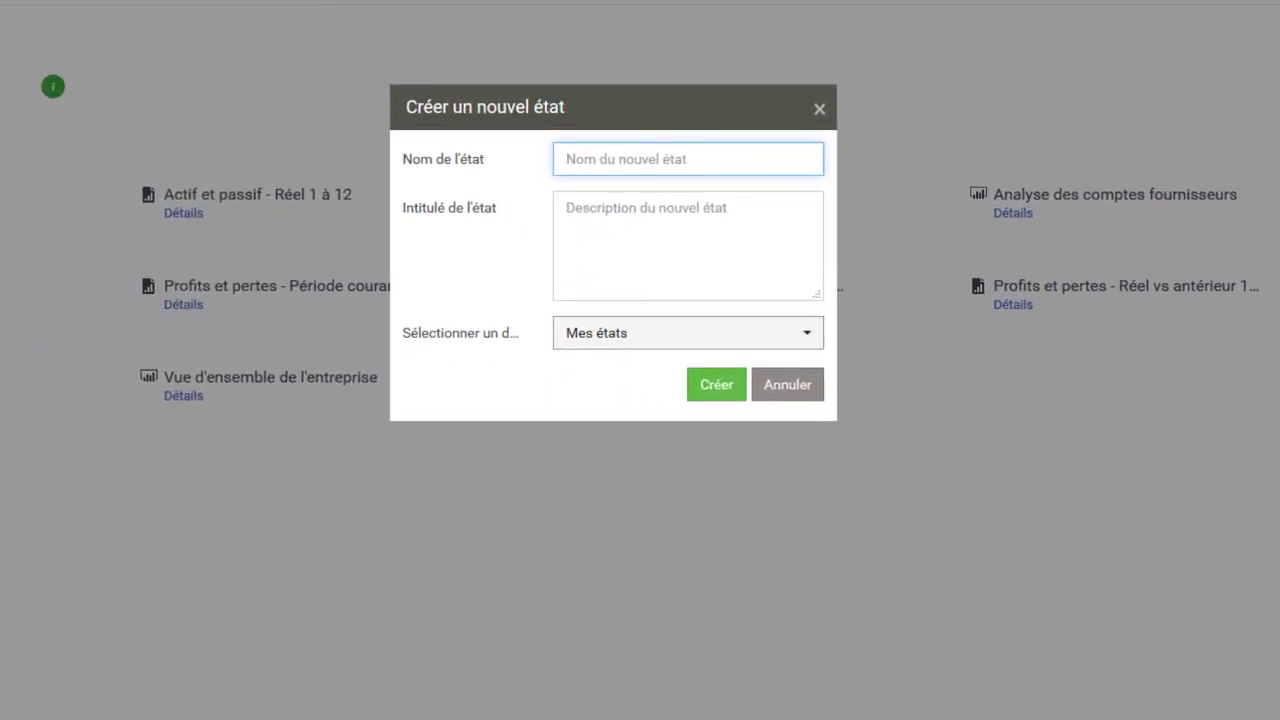
type("Profits et pertes - mois courant vs précédent")
key("Tab")
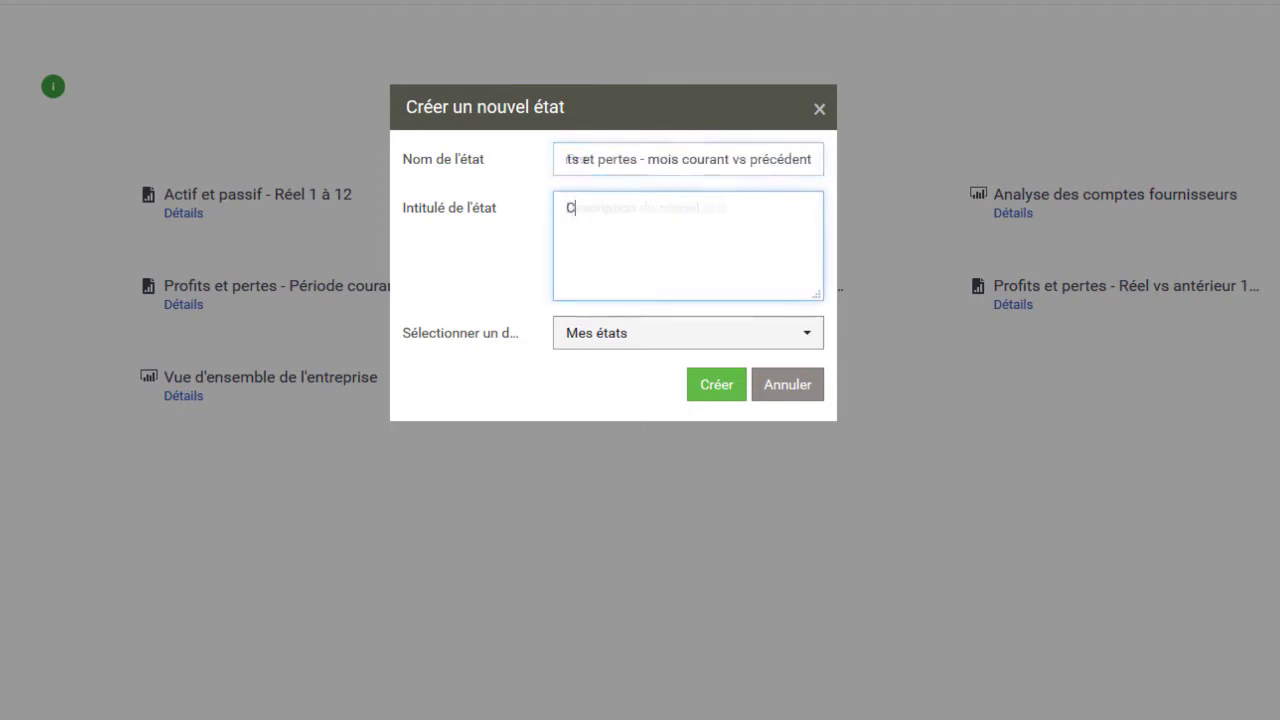
- Describe it as "Consulter les profits et pertes du mois courant par rapport aux profits et pertes du mois antérieur." and create it in Mes états / Rapports mensuels
type("Consulter les profits et pertes du mois courant par rapport aux profits et pertes du mois antérieur.")
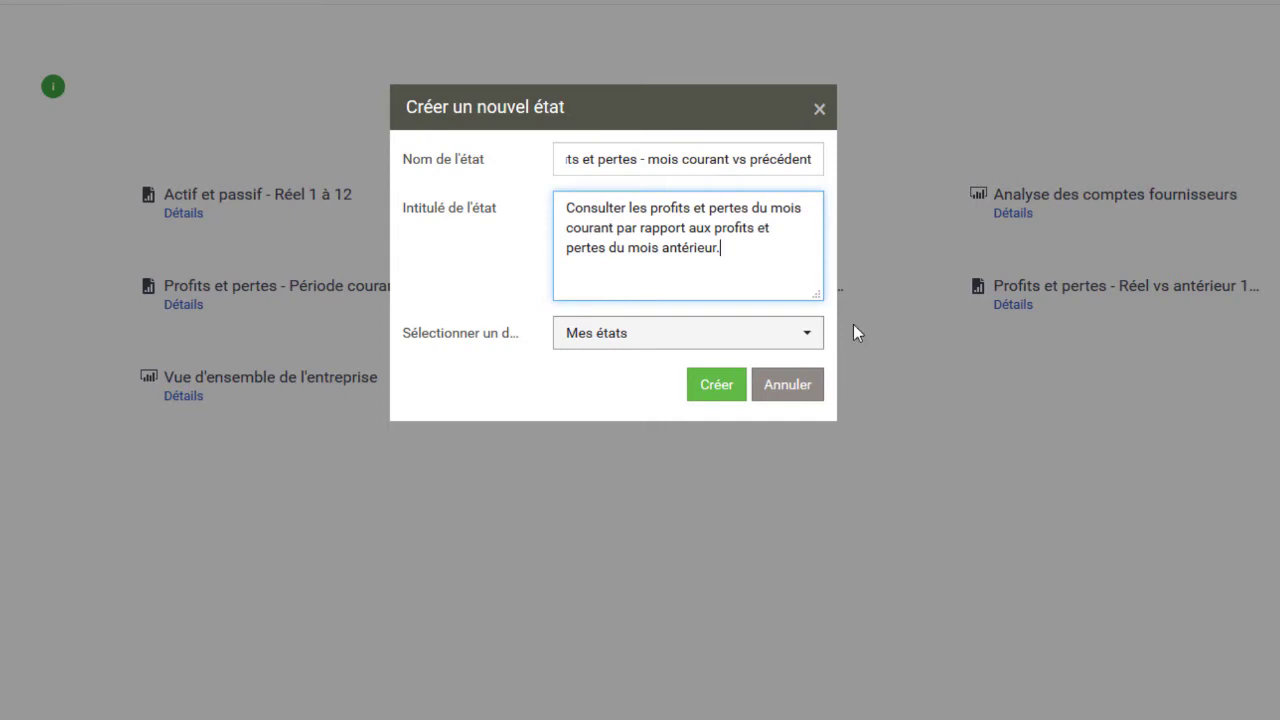
left_click(797, 340)
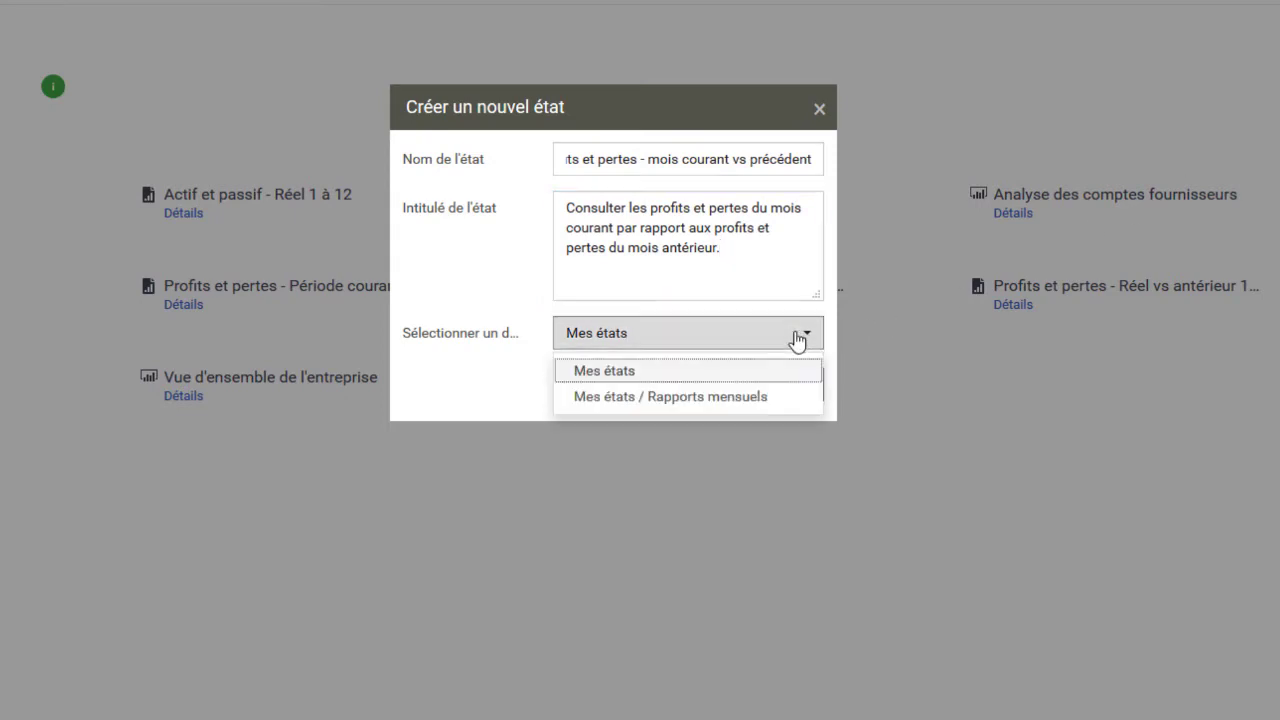
left_click(777, 396)
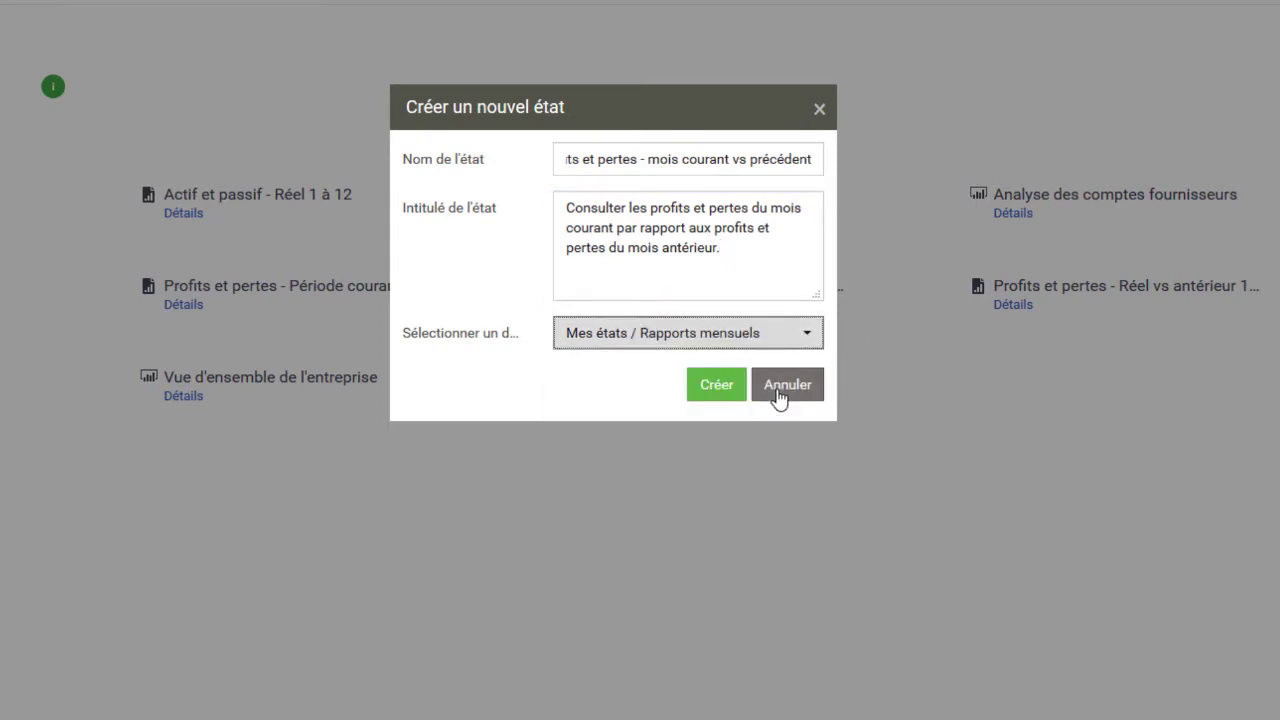
left_click(714, 394)
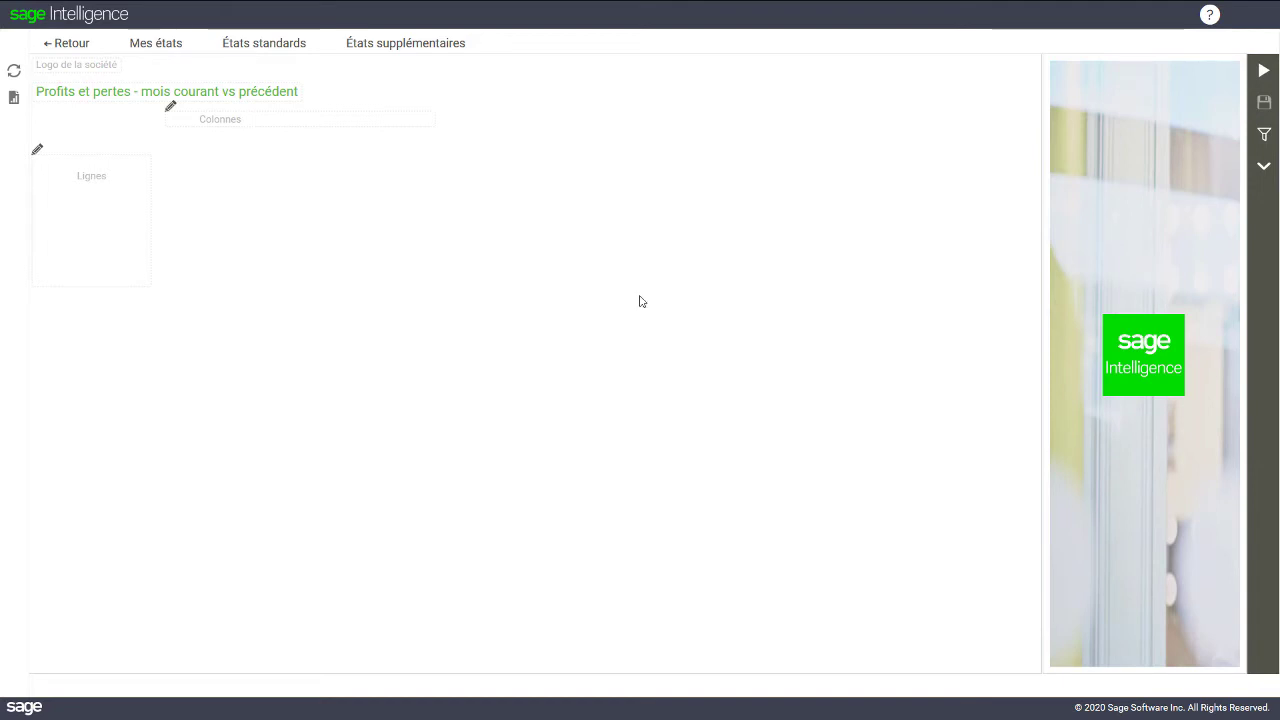
- Insert Logo.png from the Pictures folder as the report's company logo and select the report title
left_click(97, 70)
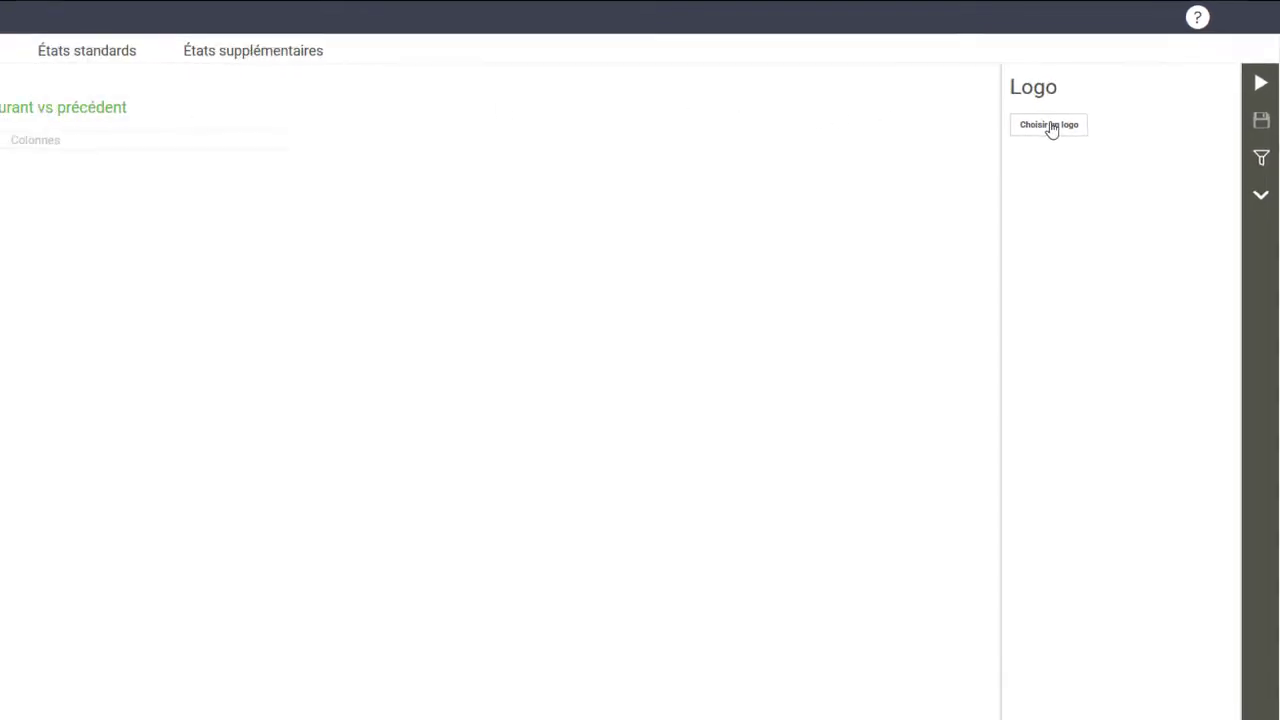
left_click(1051, 129)
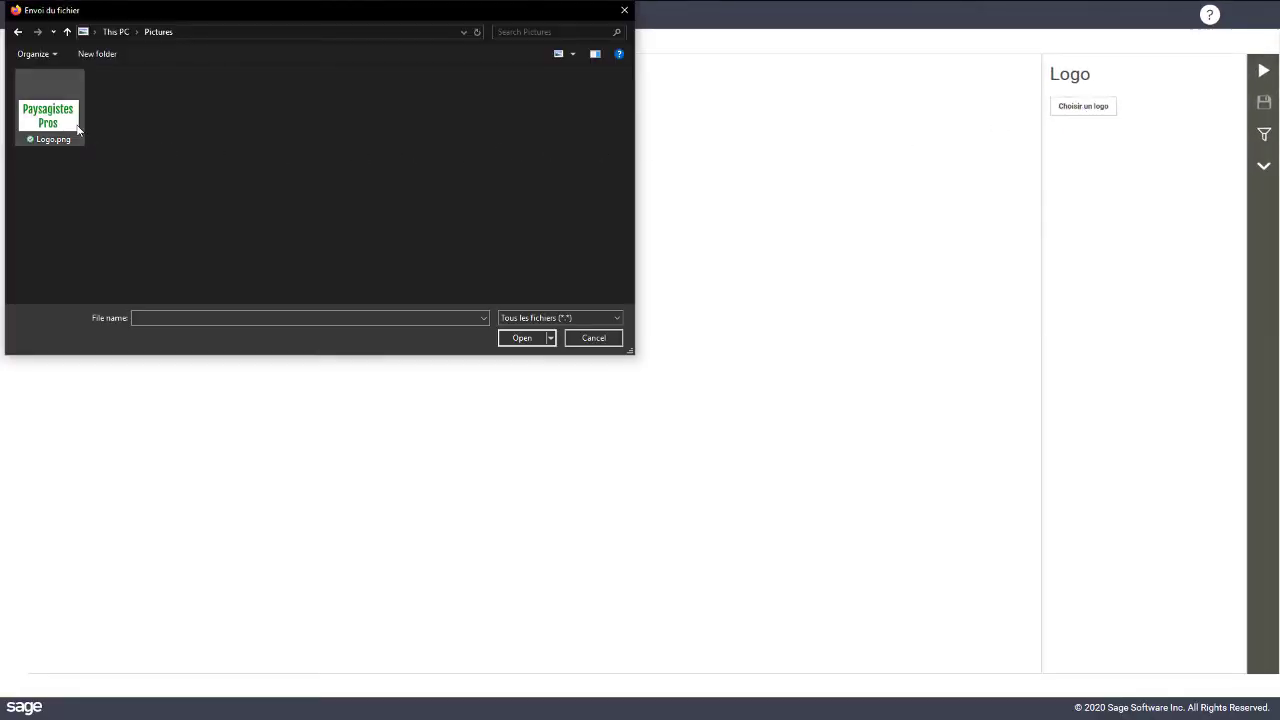
double_click(50, 115)
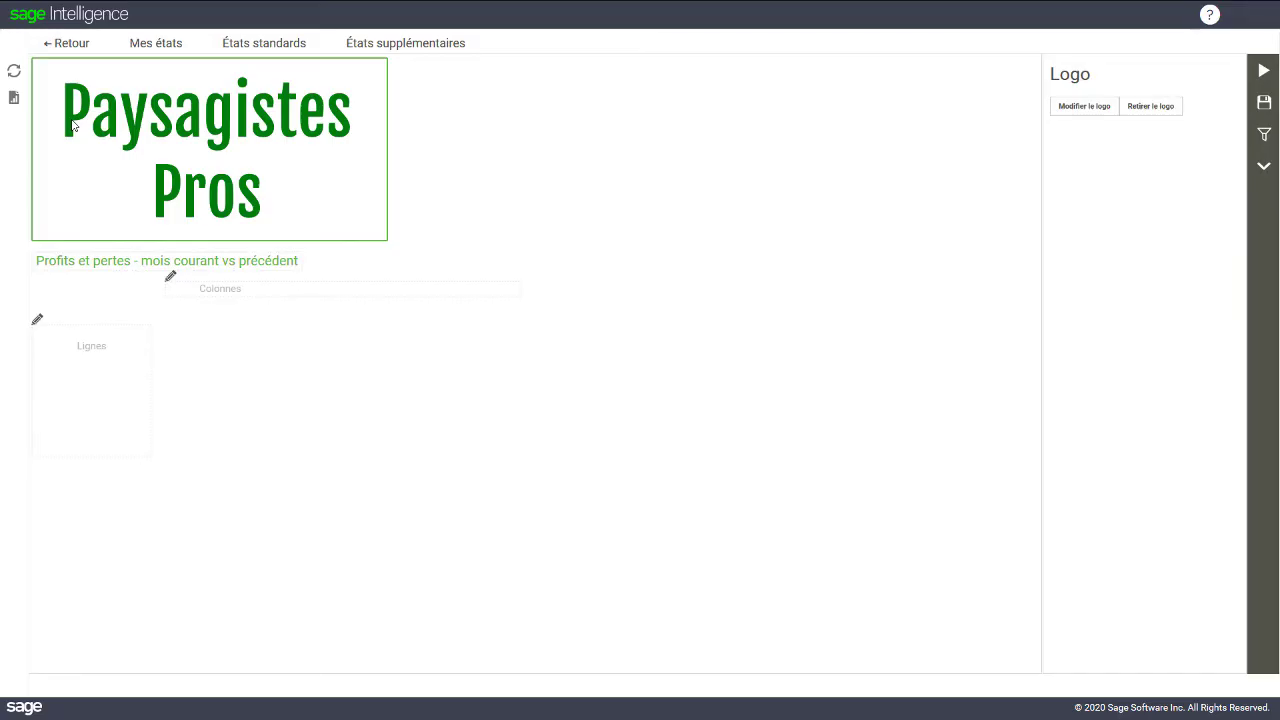
left_click(157, 264)
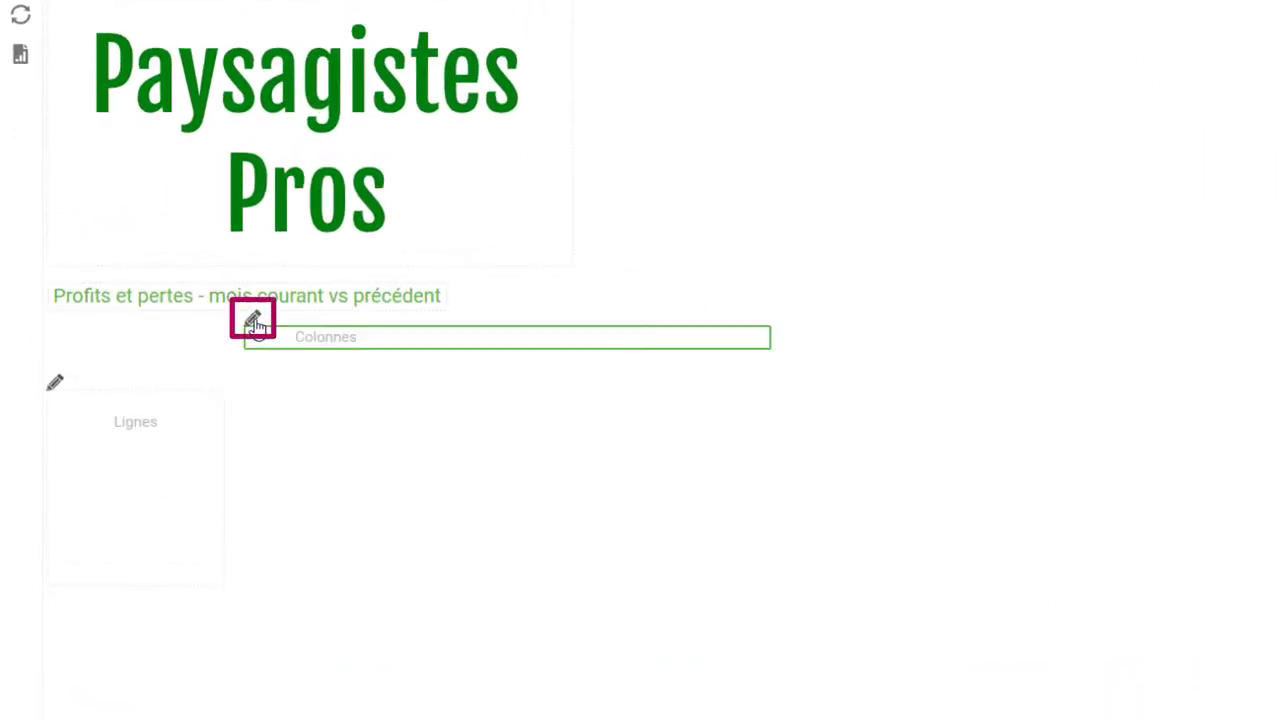
- Add a column of actual amounts (Réel) for the period Période courante to the report
left_click(255, 323)
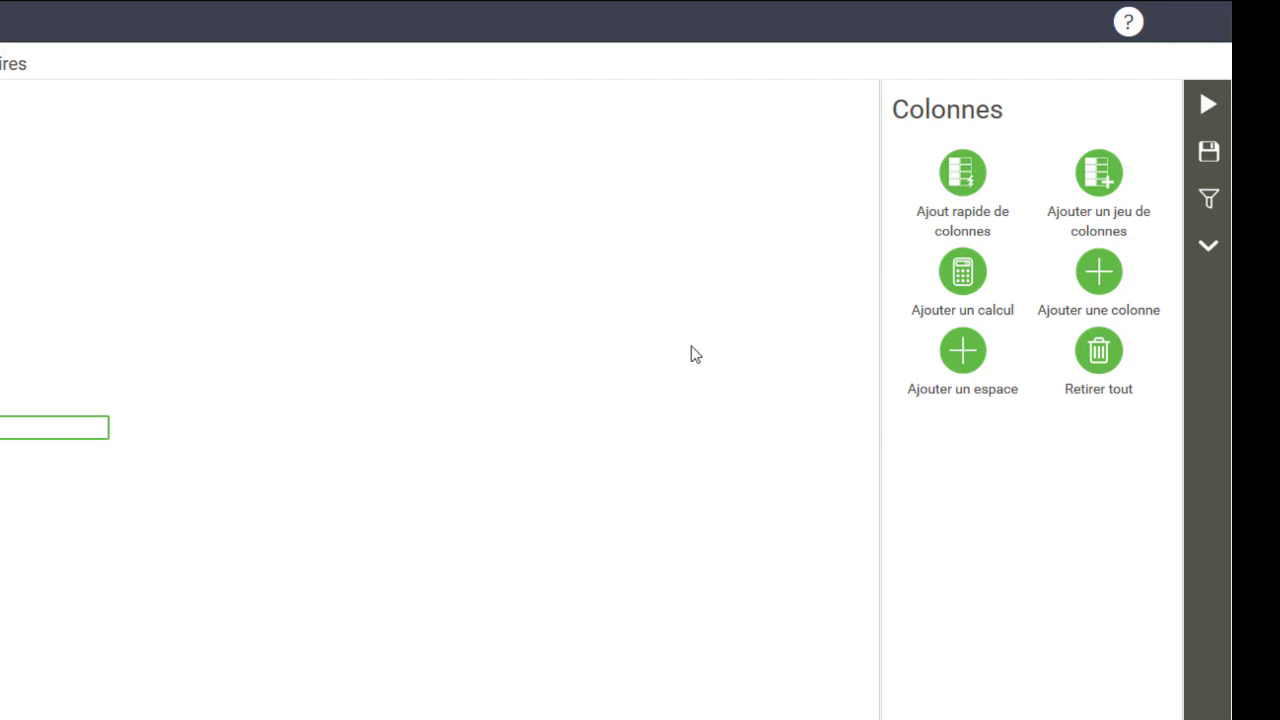
left_click(1102, 274)
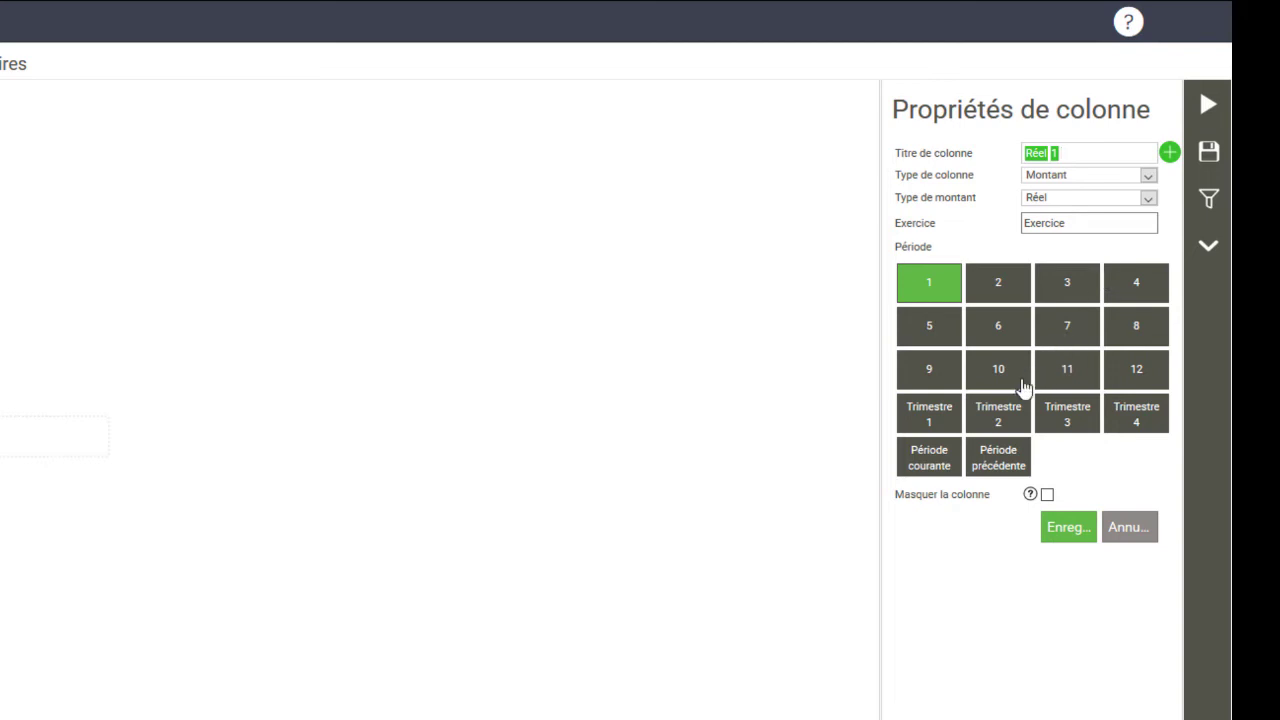
left_click(931, 463)
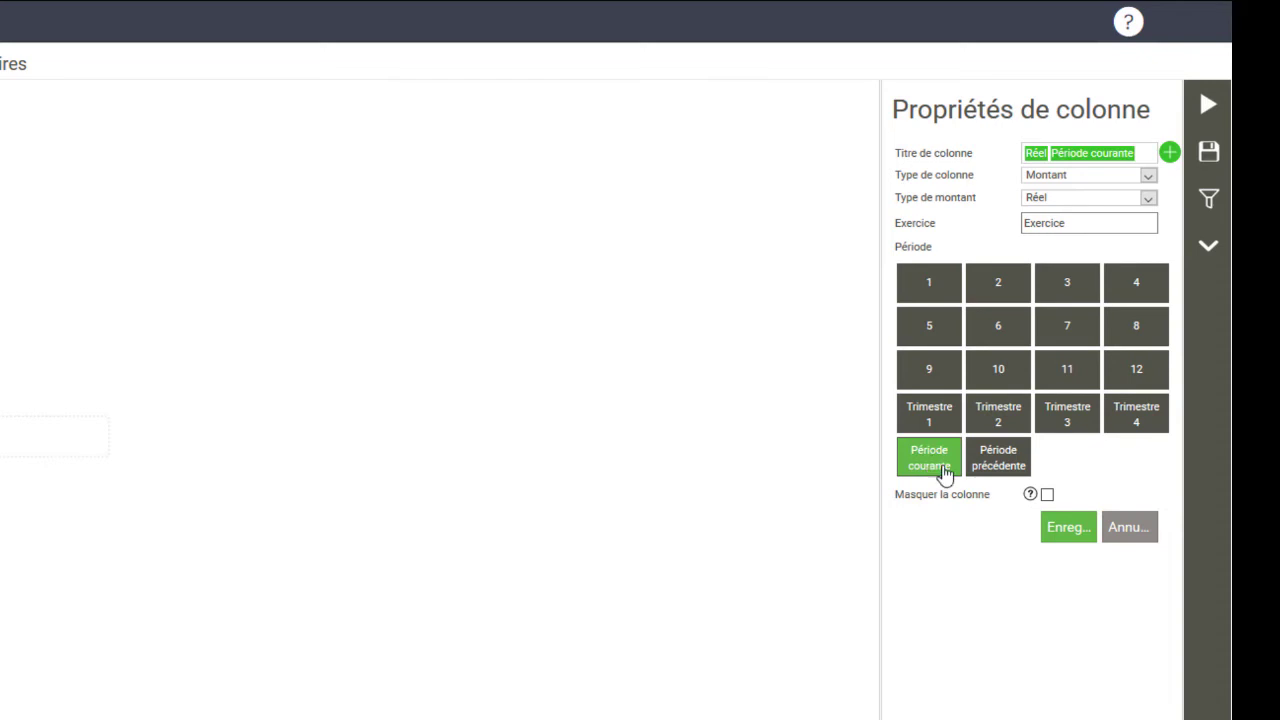
left_click(1069, 530)
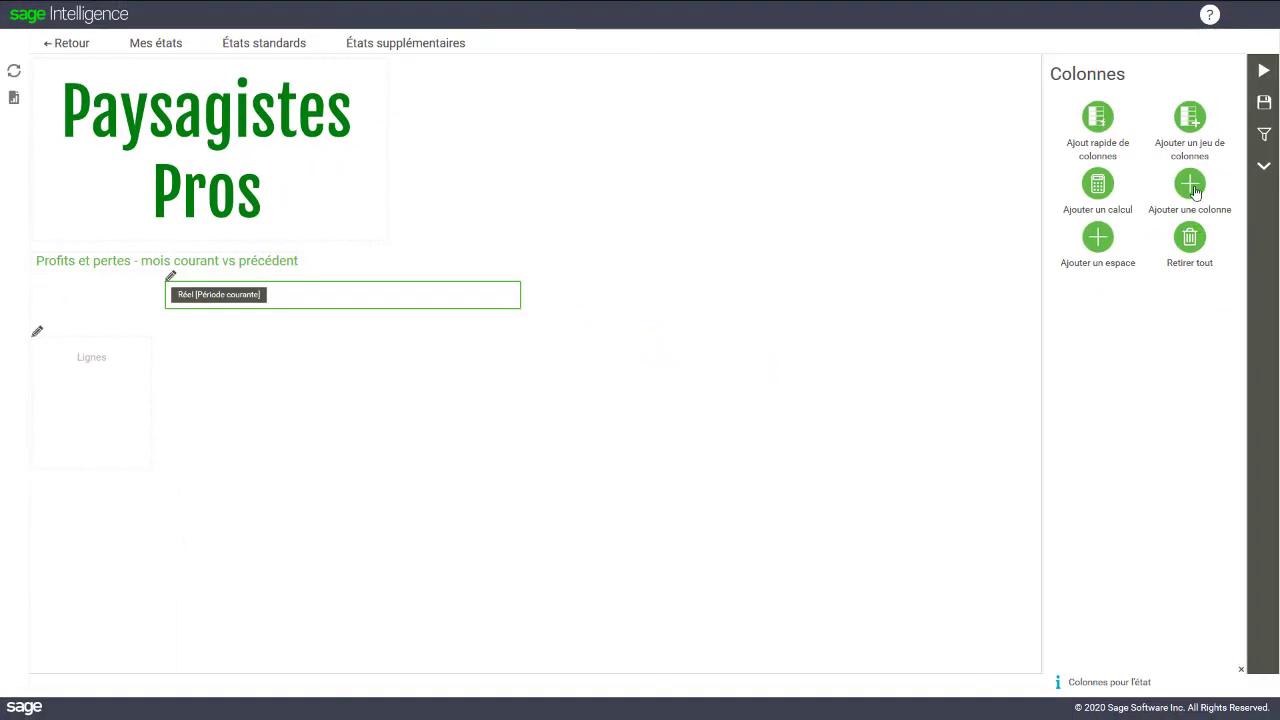
- Add a second column of actual amounts (Réel) for the period Période précédente
left_click(1195, 192)
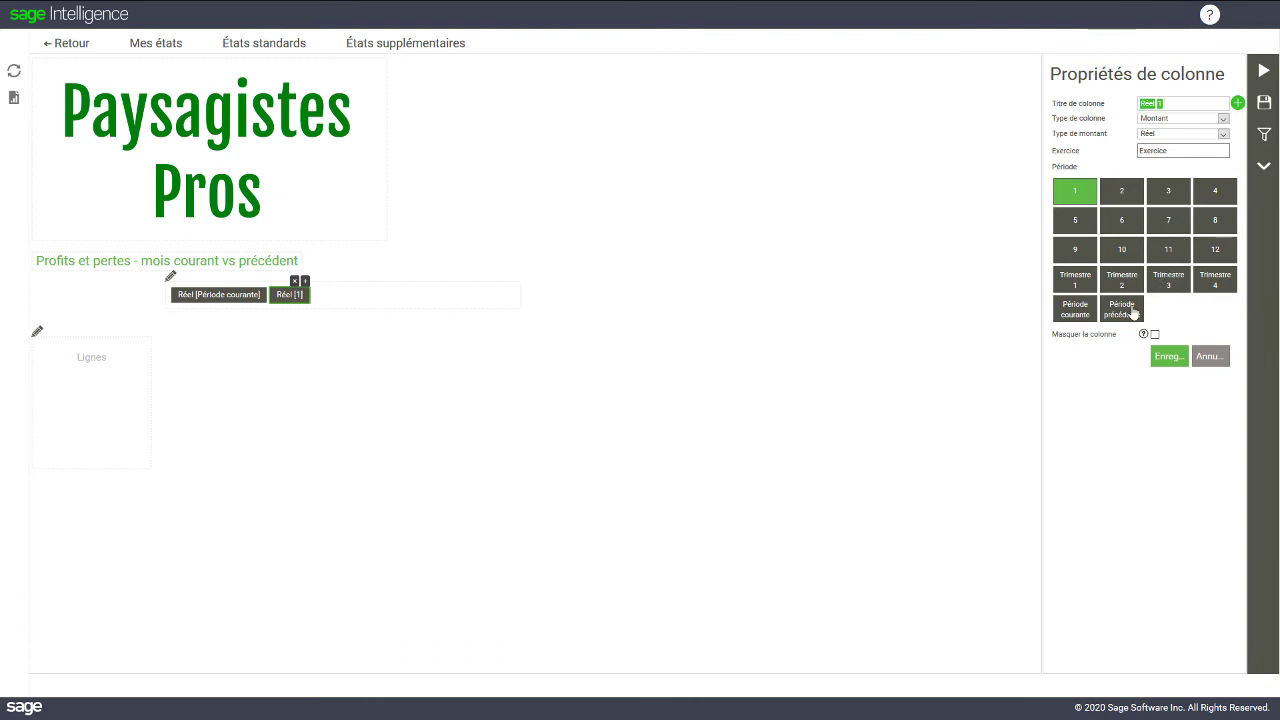
left_click(1128, 311)
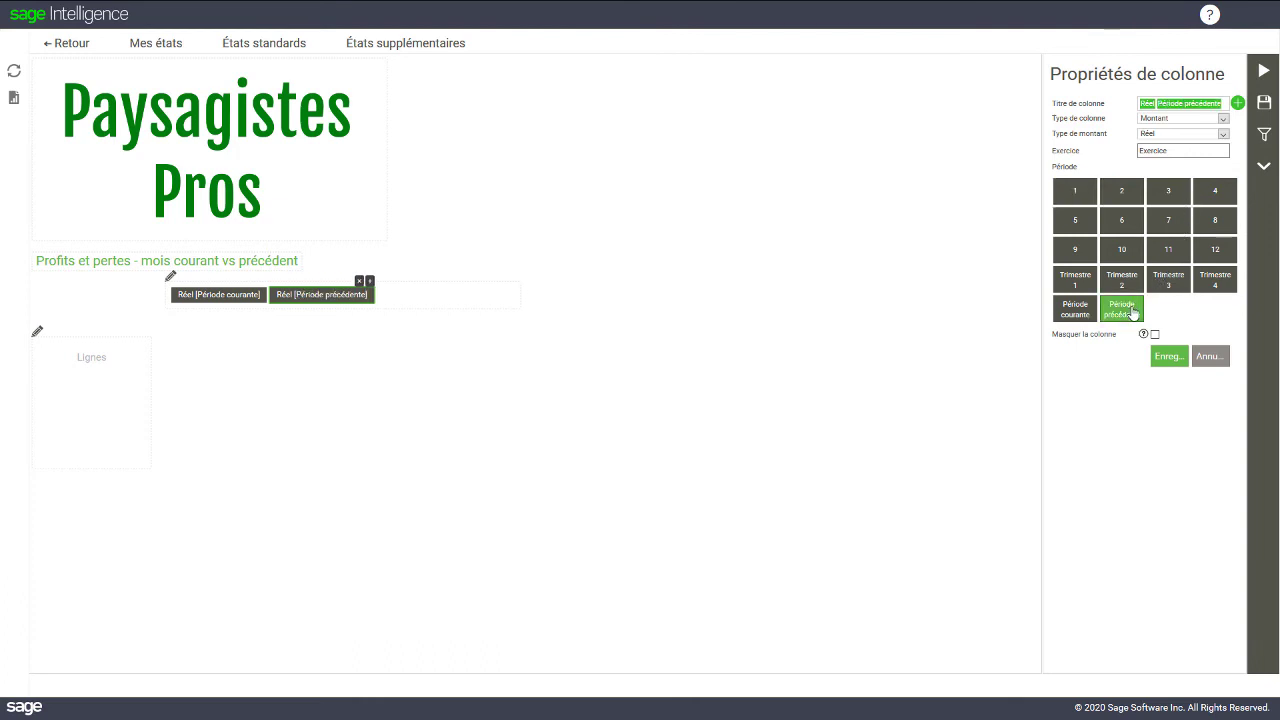
left_click(1169, 357)
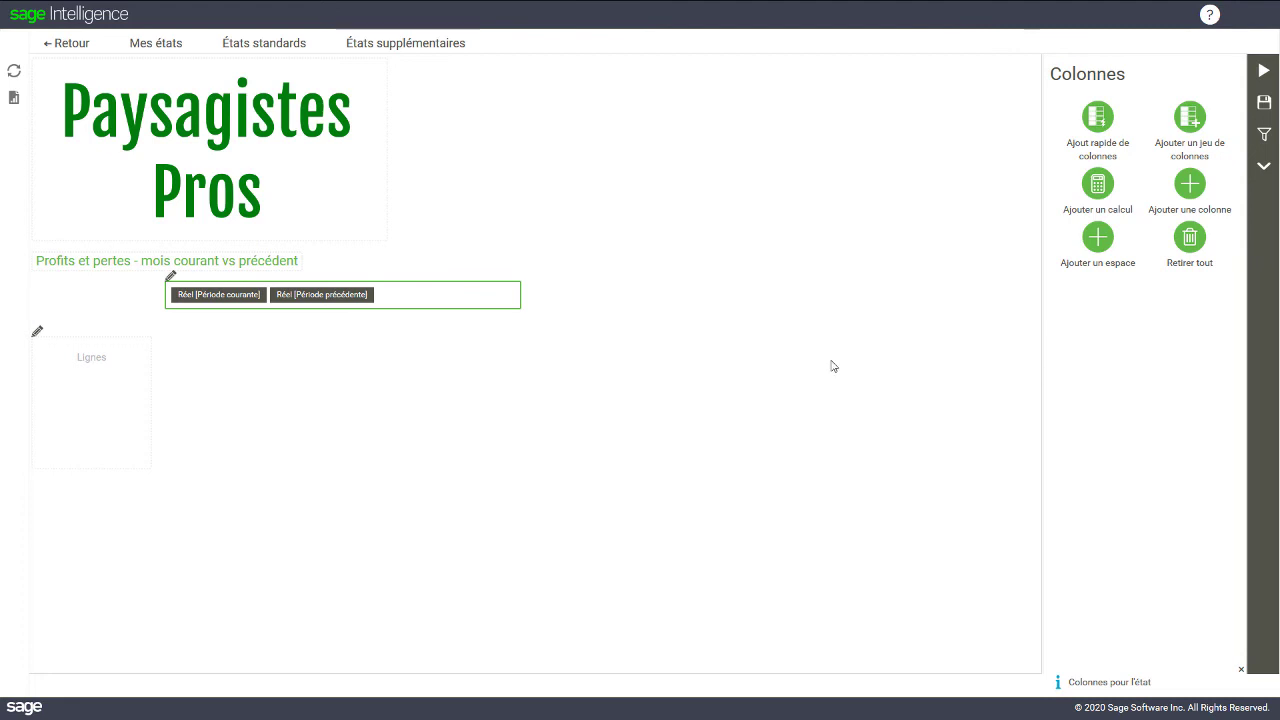
- Quick-add the predefined Profits et pertes rows to the report's Lignes area
left_click(37, 333)
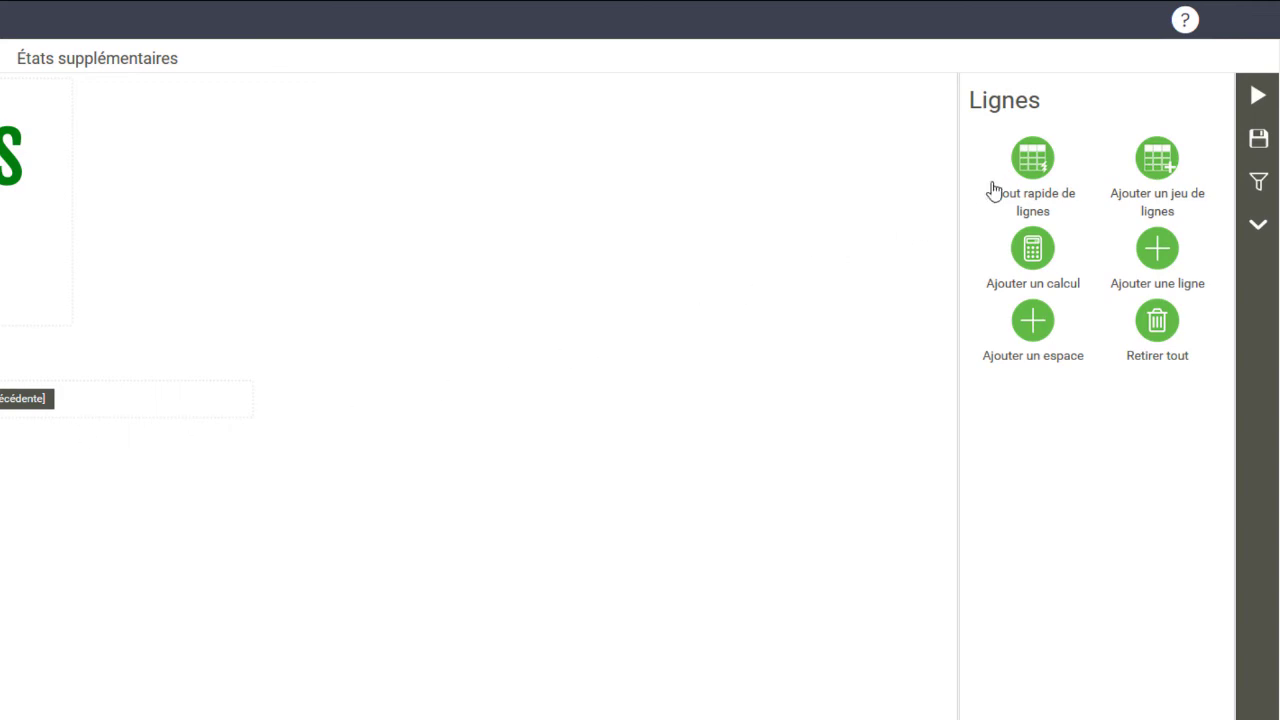
left_click(1033, 168)
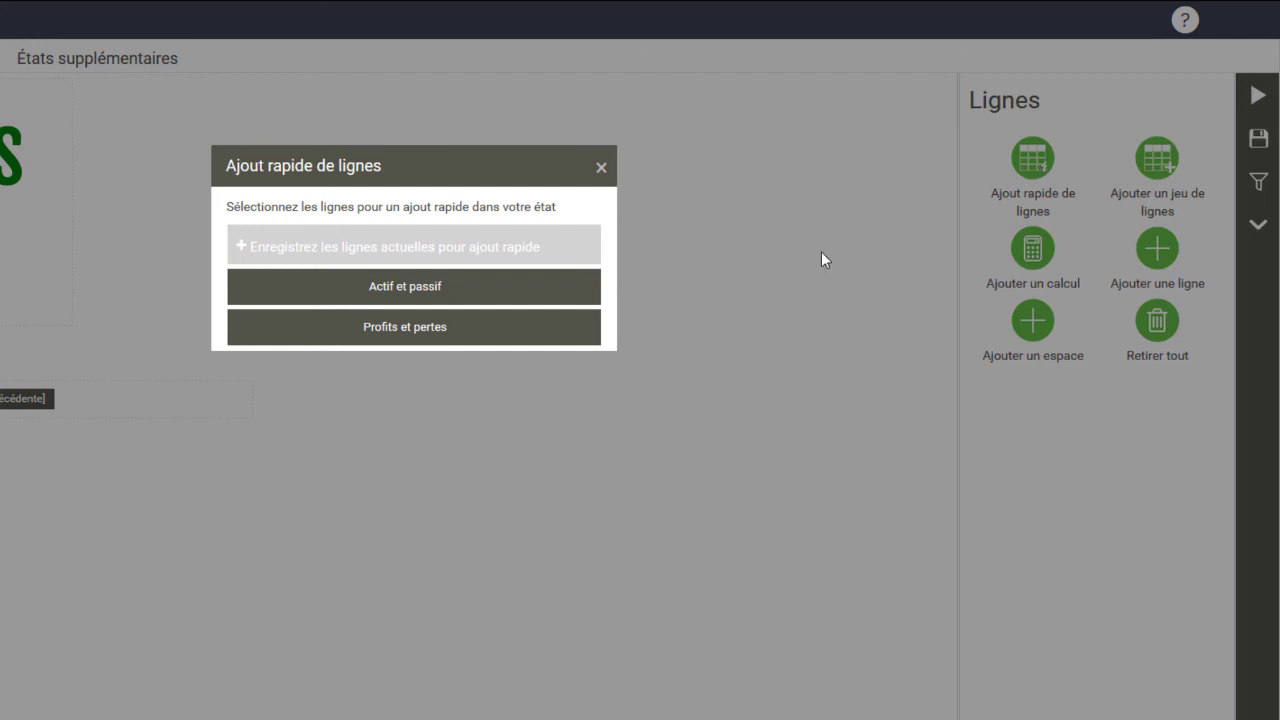
left_click(429, 346)
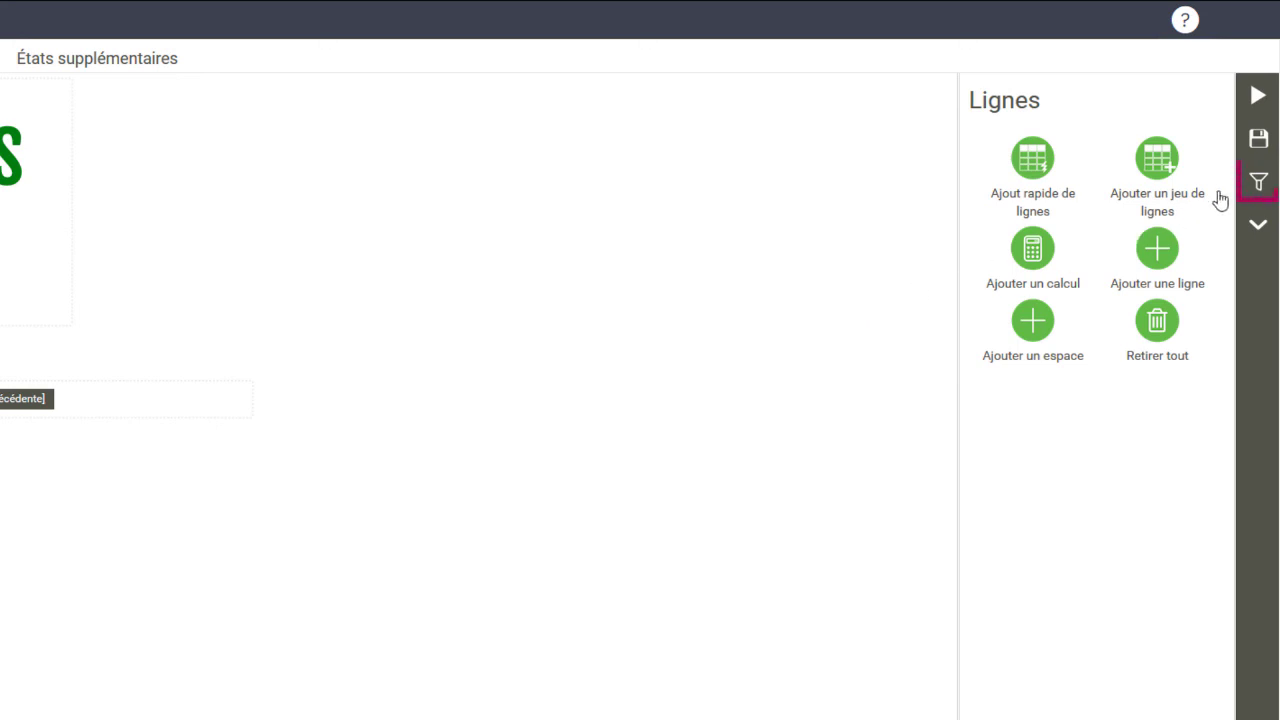
- Filter the report to company Paysagistes Pros, year 2019 and up to Période courante, and run it
left_click(1262, 182)
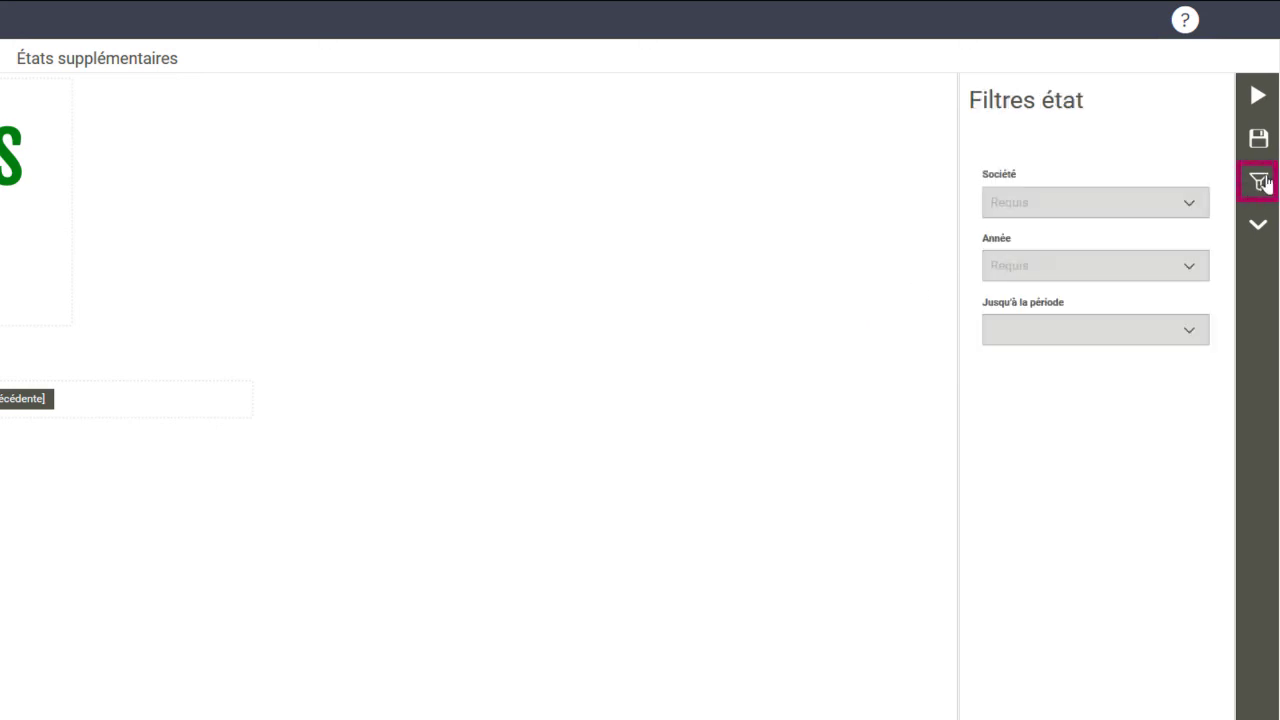
left_click(1193, 205)
left_click(1158, 268)
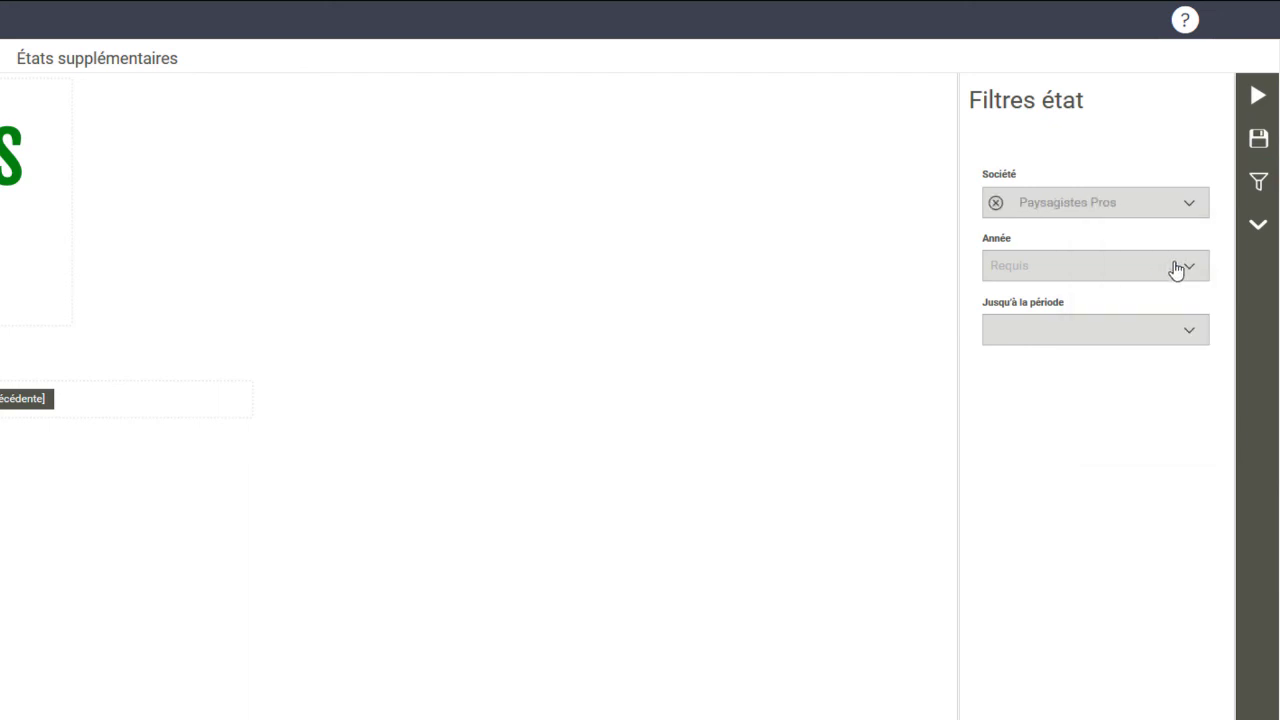
left_click(1191, 266)
left_click(1168, 330)
left_click(1193, 339)
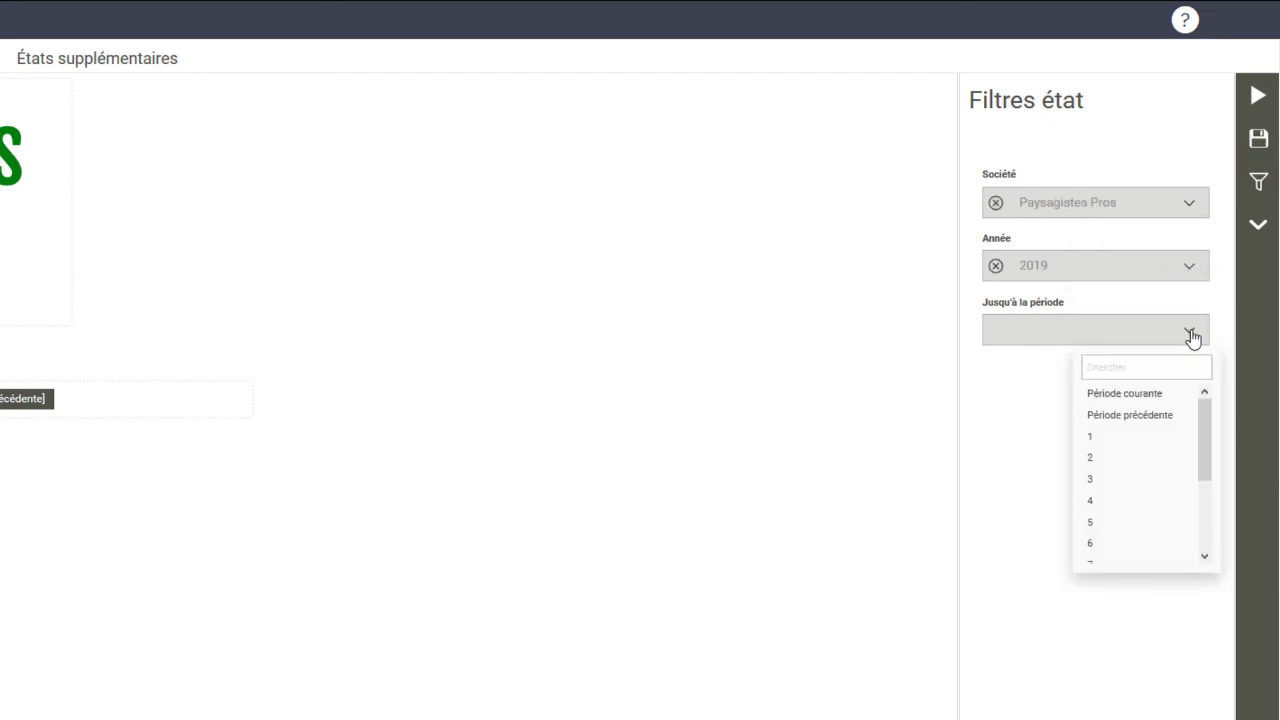
left_click(1170, 395)
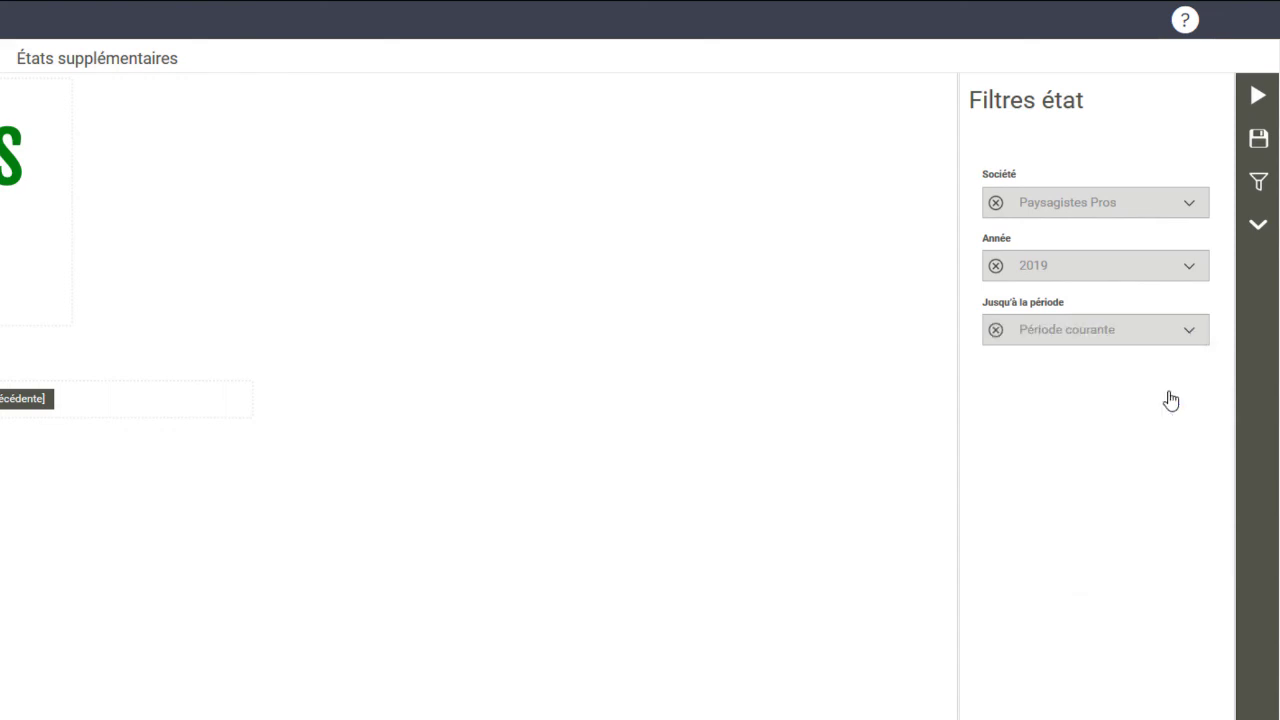
left_click(1262, 95)
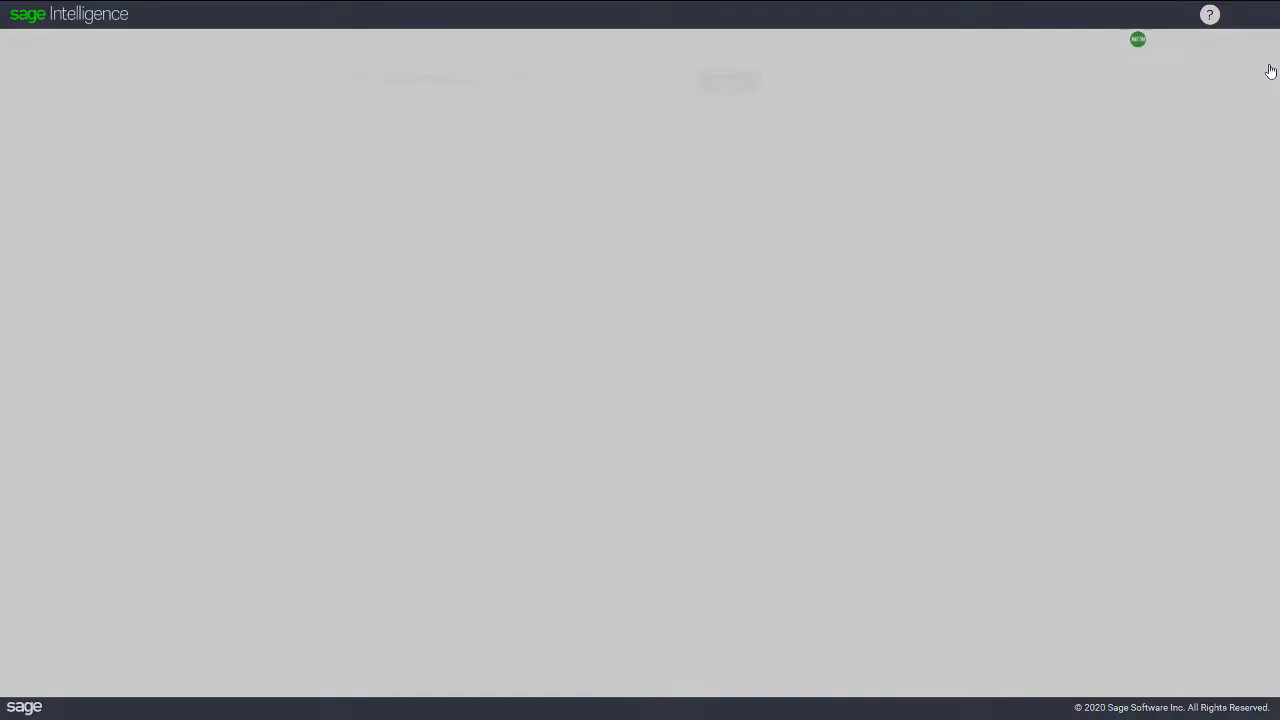